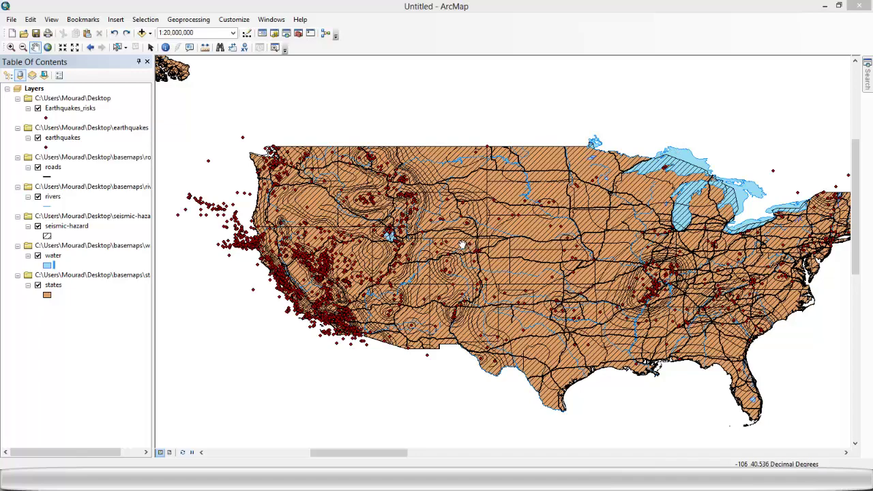
# Step: Pan the US map slightly left and up with the Pan tool
pyautogui.moveTo(534, 247)
pyautogui.mouseDown()
pyautogui.moveTo(507, 233)
pyautogui.moveTo(517, 244)
pyautogui.mouseUp()
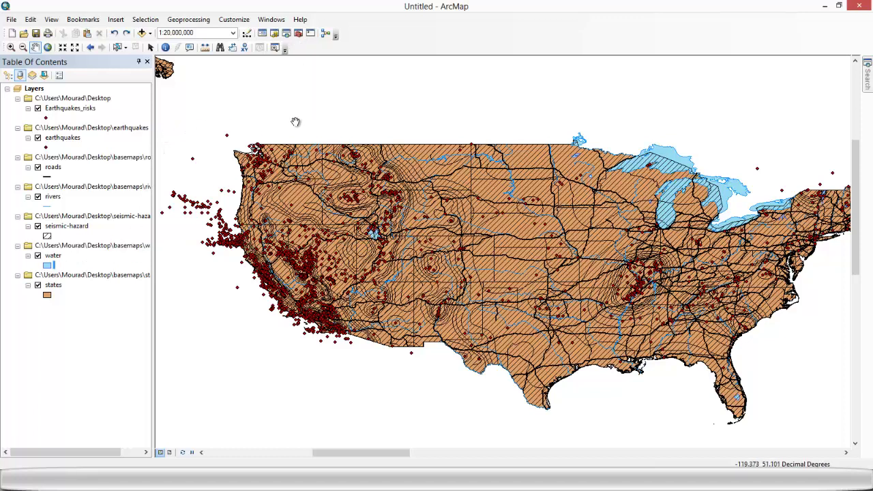
# Step: From ArcToolbox's Add Toolbox dialog, create a new Desktop toolbox named Symbology.tbx
pyautogui.click(299, 34)
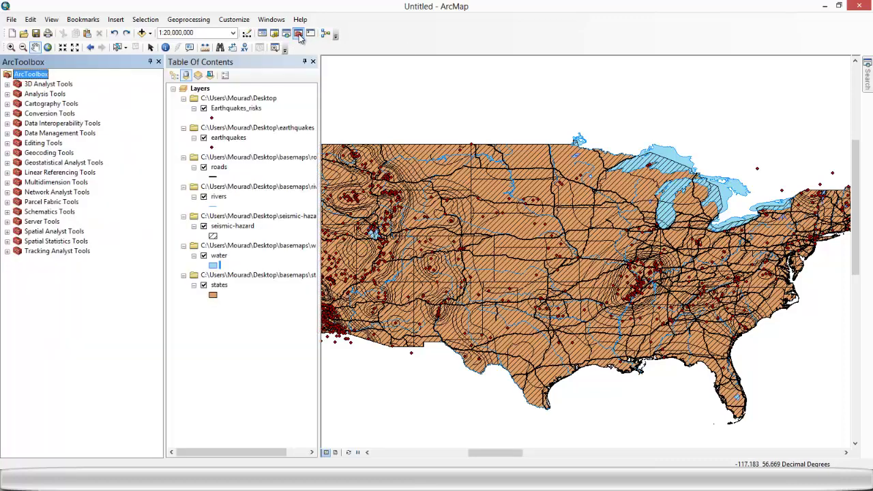
pyautogui.rightClick(37, 77)
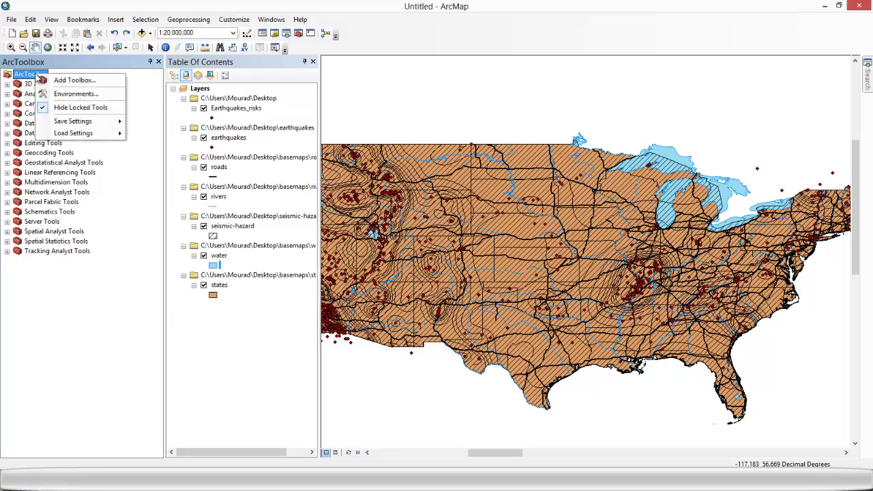
pyautogui.click(73, 79)
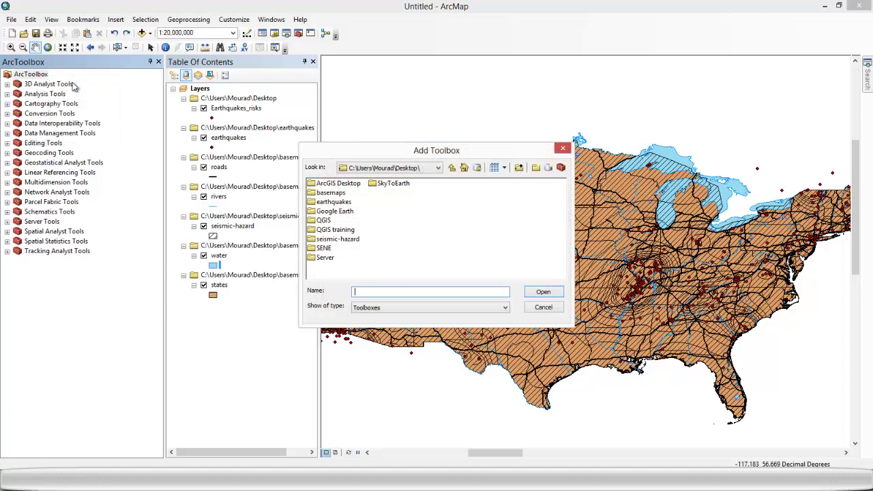
pyautogui.click(561, 169)
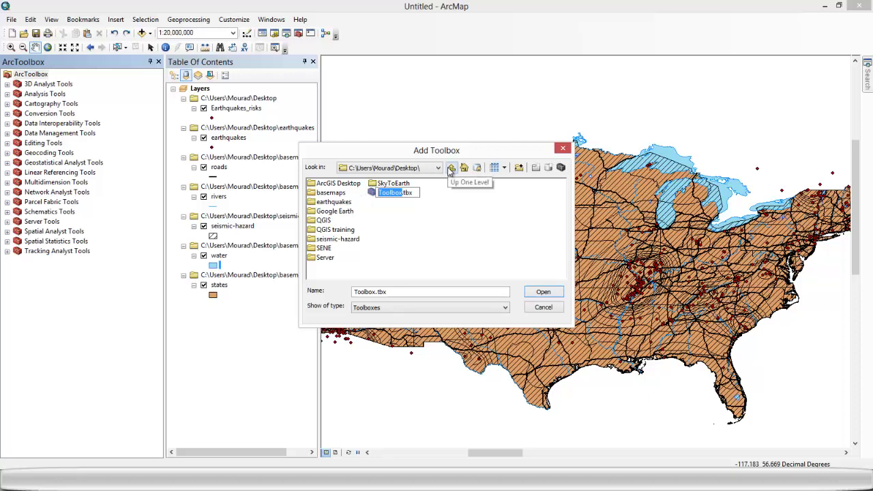
pyautogui.write('S')
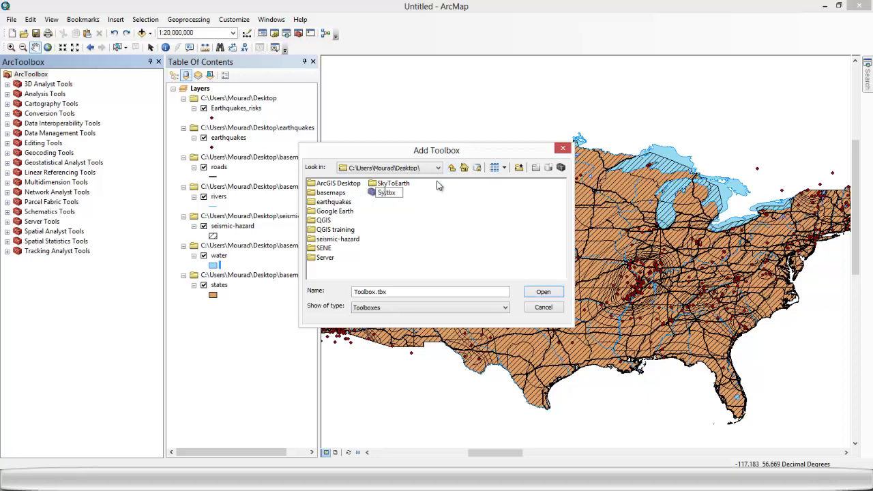
pyautogui.write('ymbology')
pyautogui.click(438, 186)
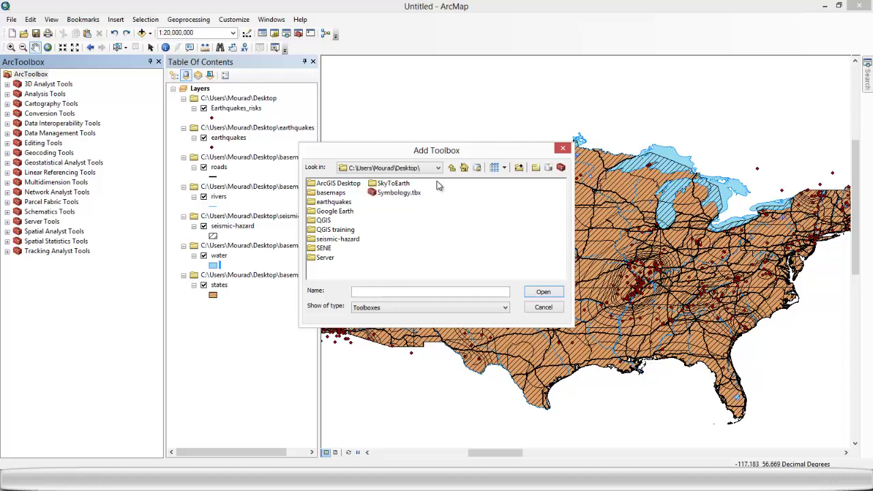
pyautogui.click(563, 149)
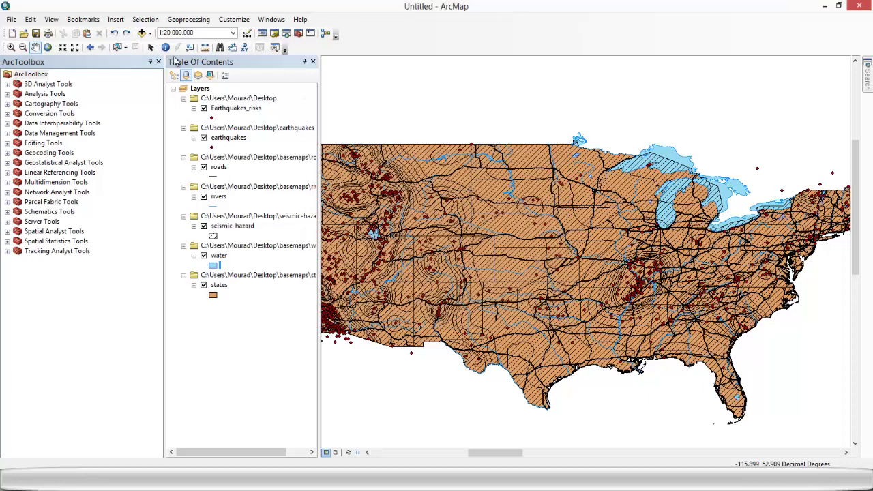
# Step: Close ArcToolbox and export the water layer to the Desktop as waterlayer.lyr
pyautogui.click(159, 62)
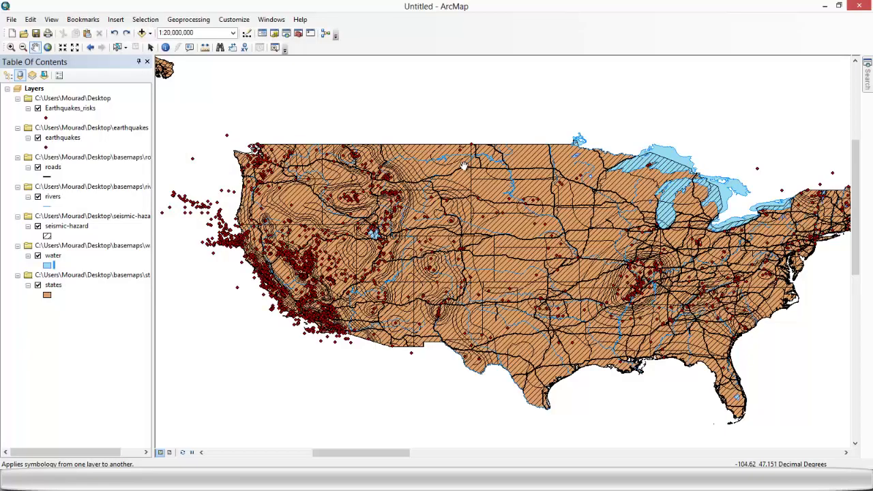
pyautogui.rightClick(58, 258)
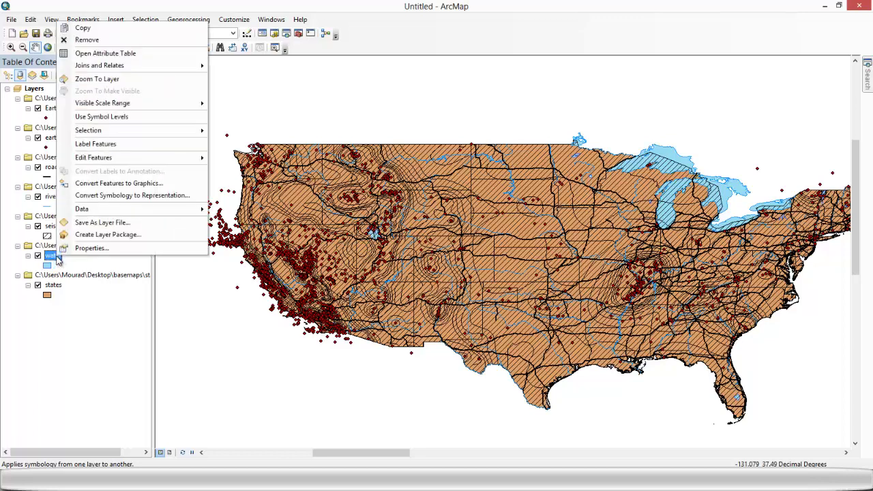
pyautogui.click(75, 322)
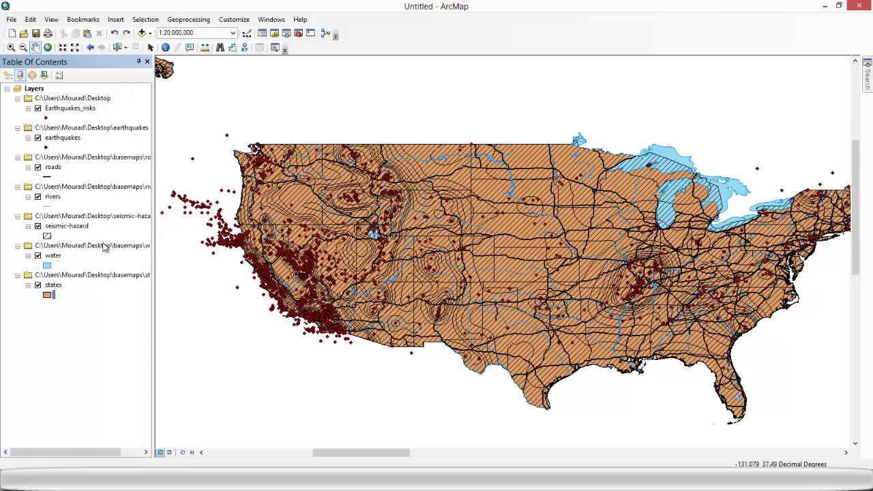
pyautogui.click(54, 257)
pyautogui.rightClick(55, 261)
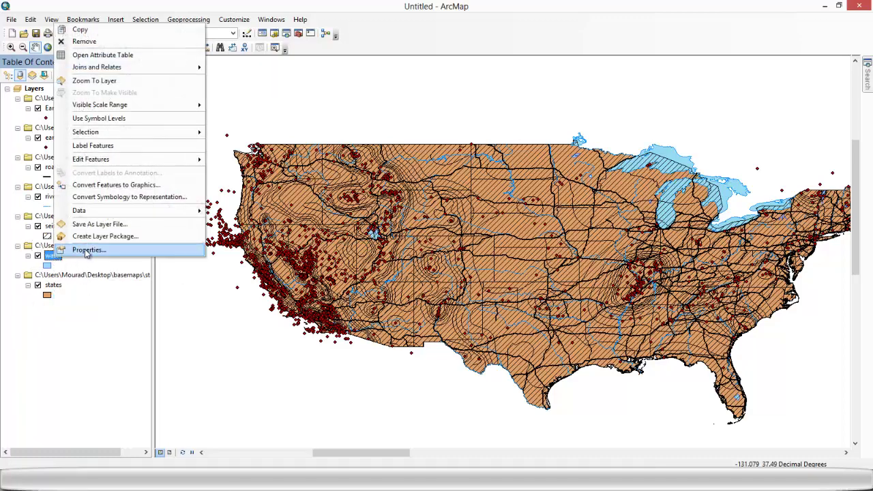
pyautogui.click(120, 225)
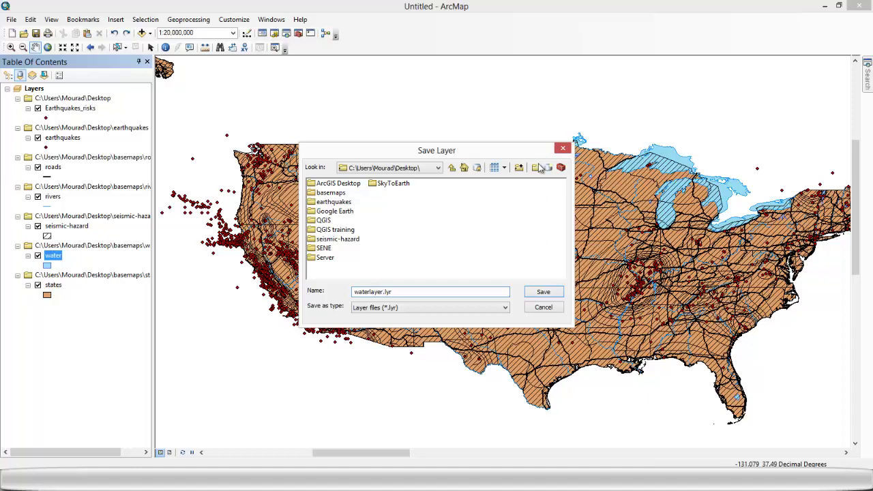
pyautogui.click(543, 291)
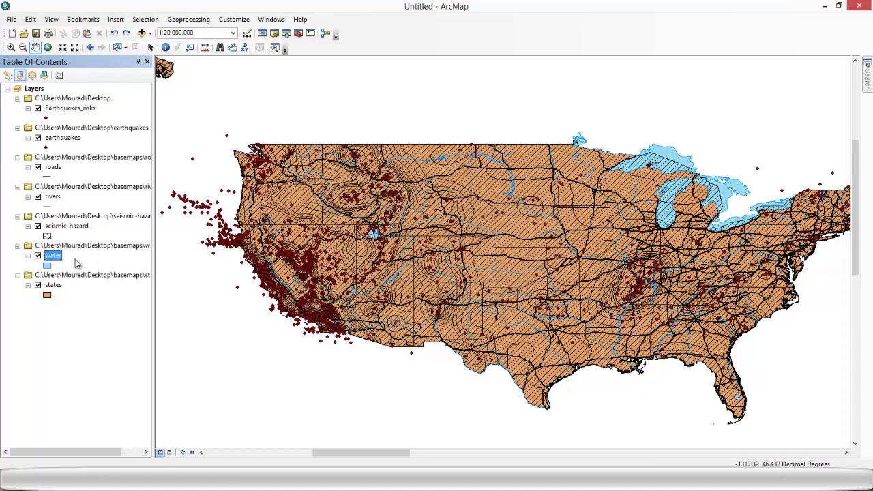
# Step: Add Apply Symbology From Layer (Data Management > Layers and Table Views) into the Symbology toolbox
pyautogui.click(179, 137)
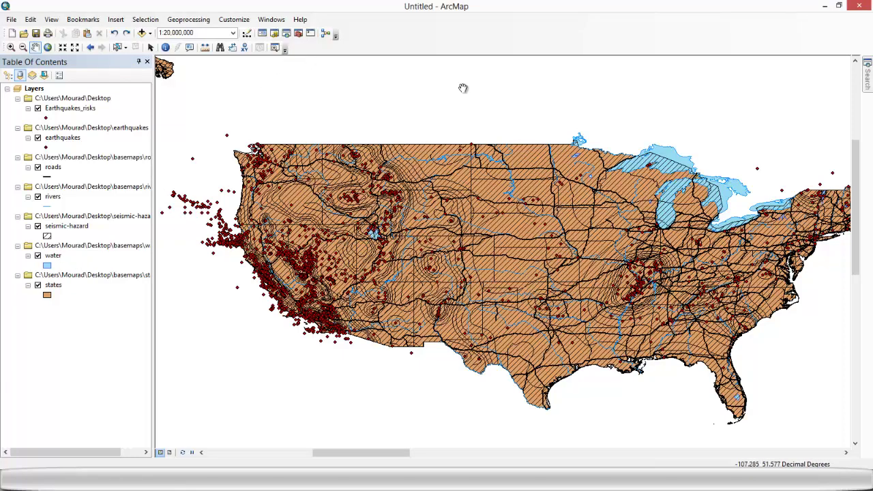
pyautogui.click(301, 33)
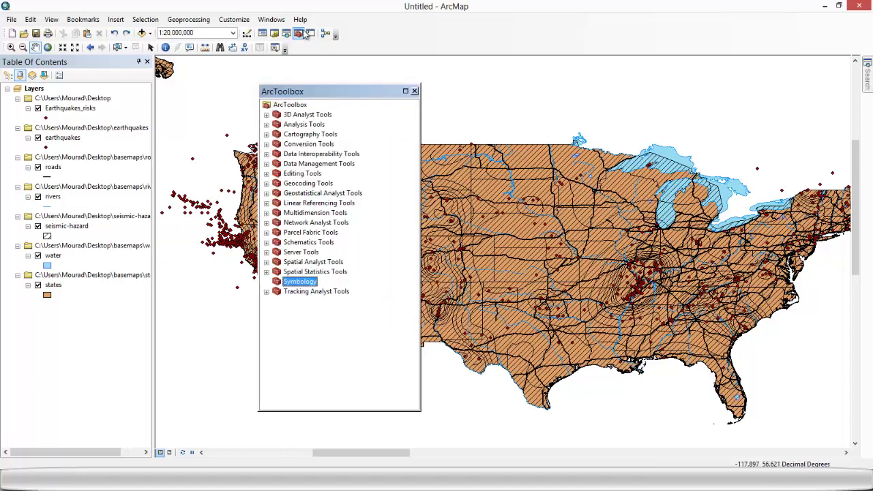
pyautogui.rightClick(302, 285)
pyautogui.moveTo(371, 389)
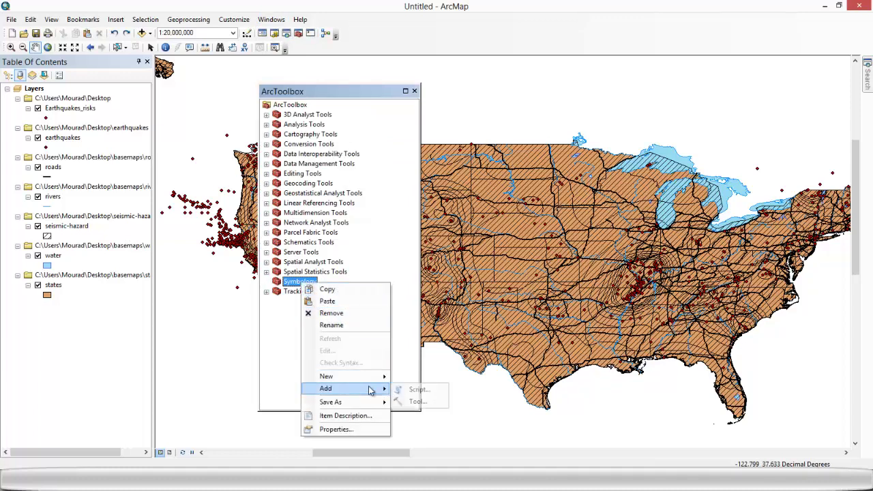
pyautogui.click(417, 401)
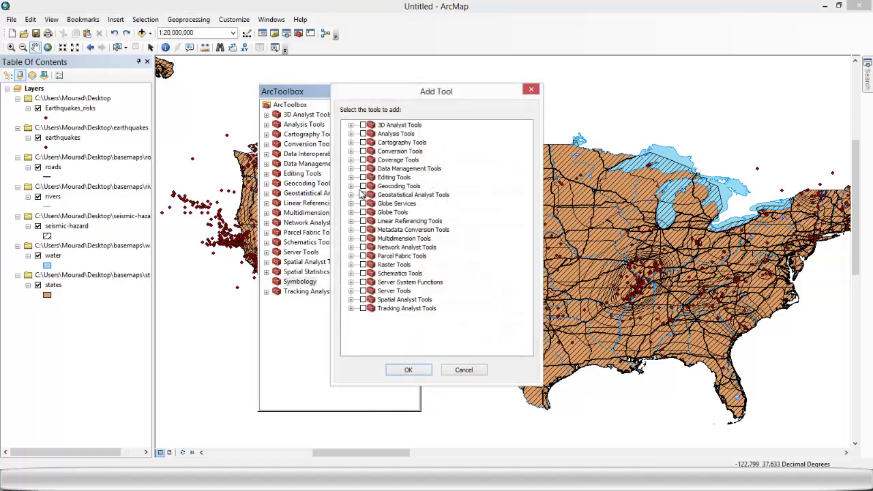
pyautogui.click(351, 170)
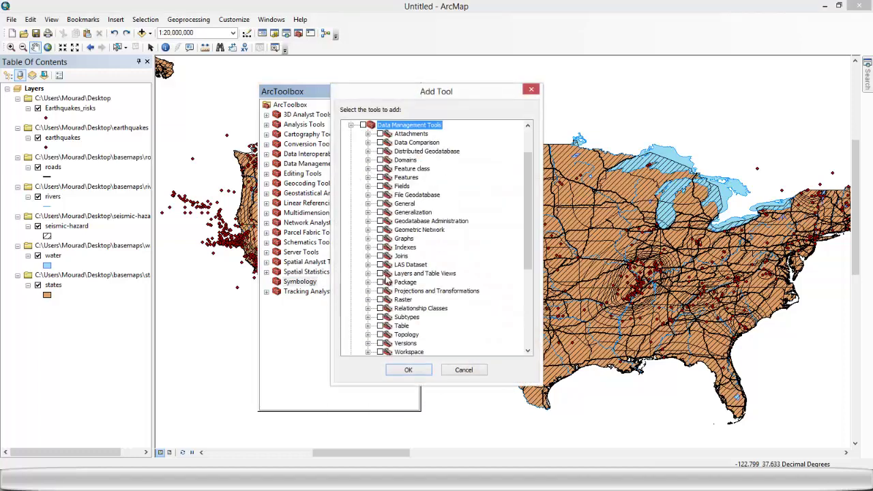
pyautogui.click(380, 273)
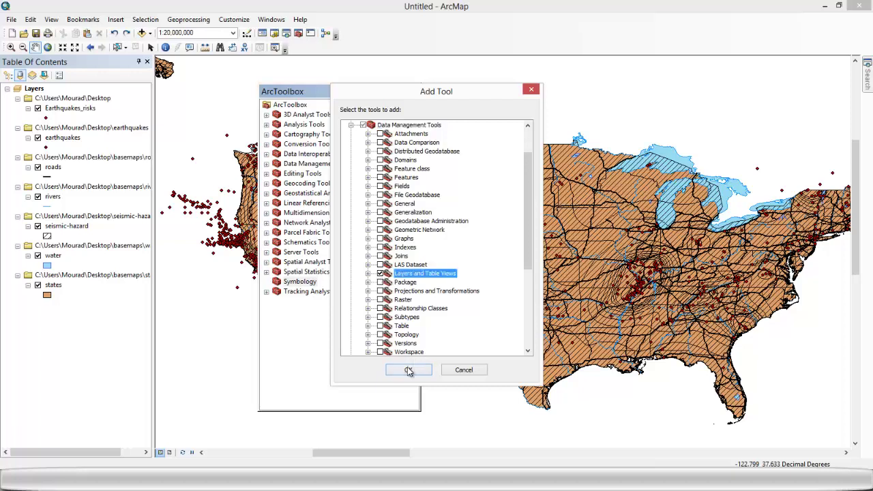
pyautogui.click(368, 273)
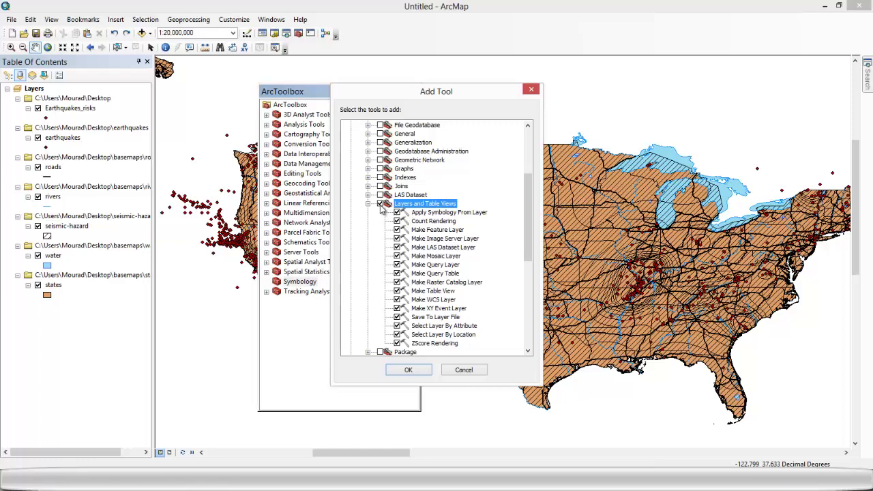
pyautogui.click(398, 213)
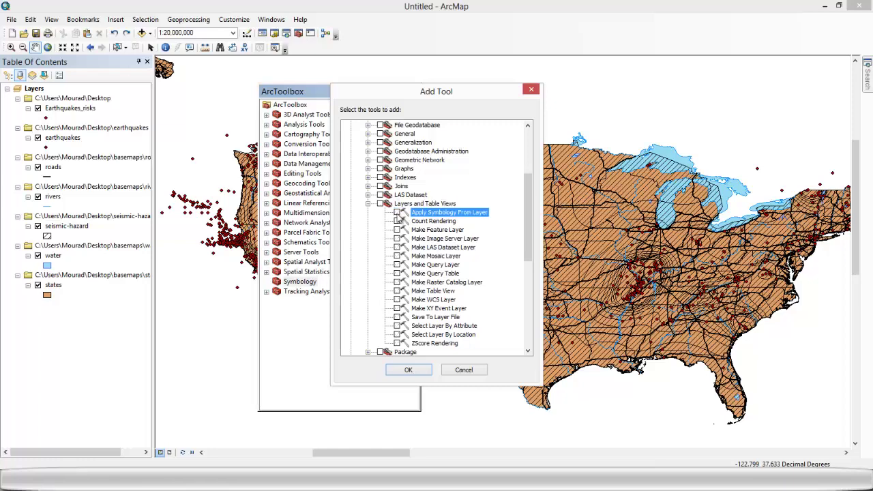
pyautogui.click(410, 370)
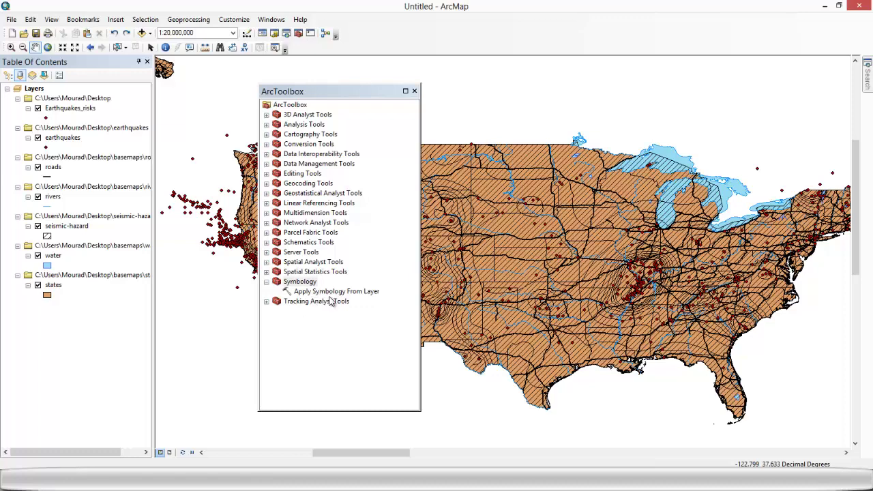
# Step: Open the batch version of the Apply Symbology From Layer tool
pyautogui.doubleClick(331, 292)
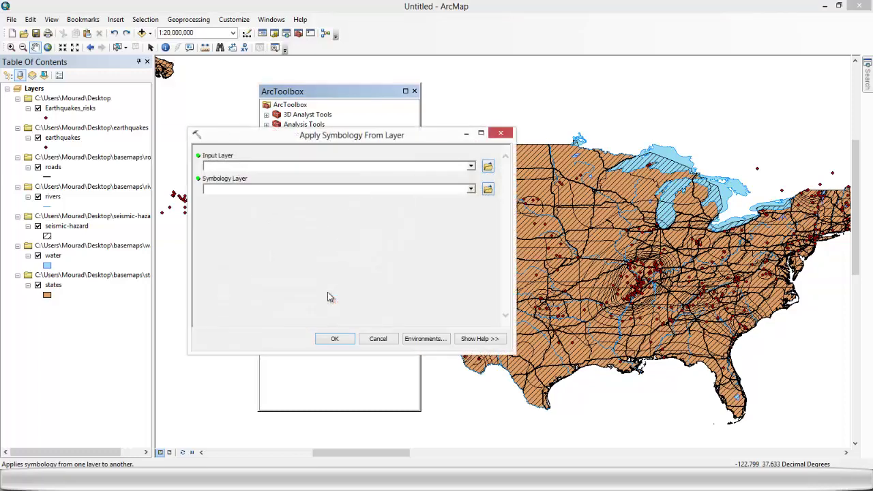
pyautogui.click(503, 134)
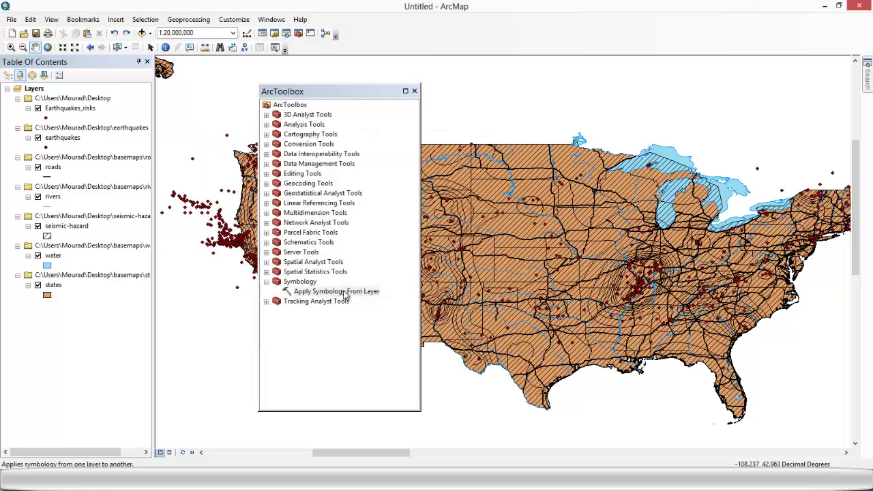
pyautogui.rightClick(332, 293)
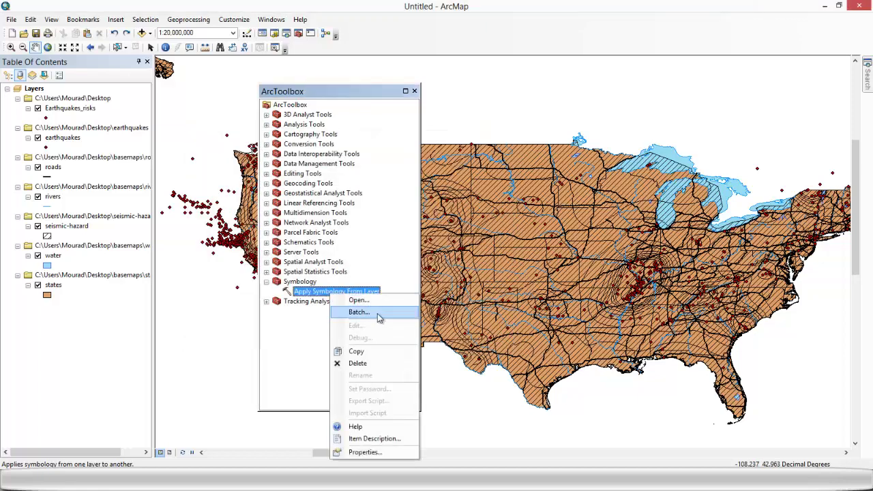
pyautogui.click(379, 315)
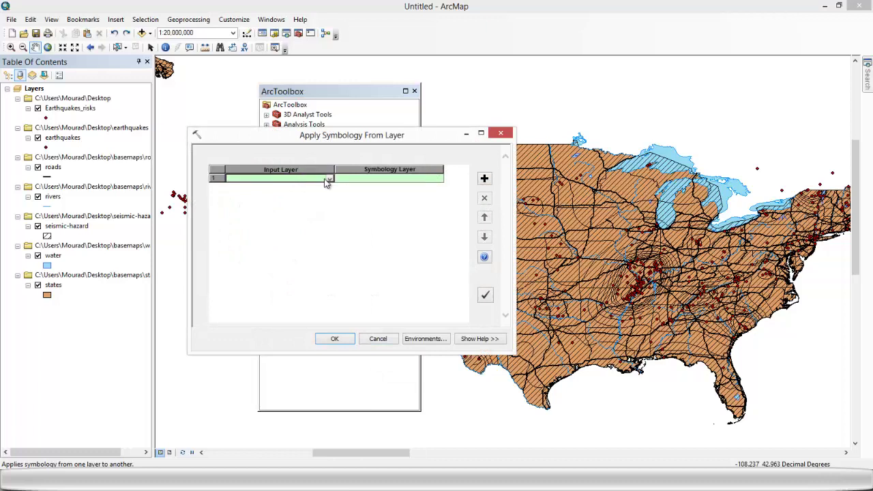
# Step: Fill the first batch row: seismic-hazard as input, waterlayer.lyr as symbology layer
pyautogui.click(328, 180)
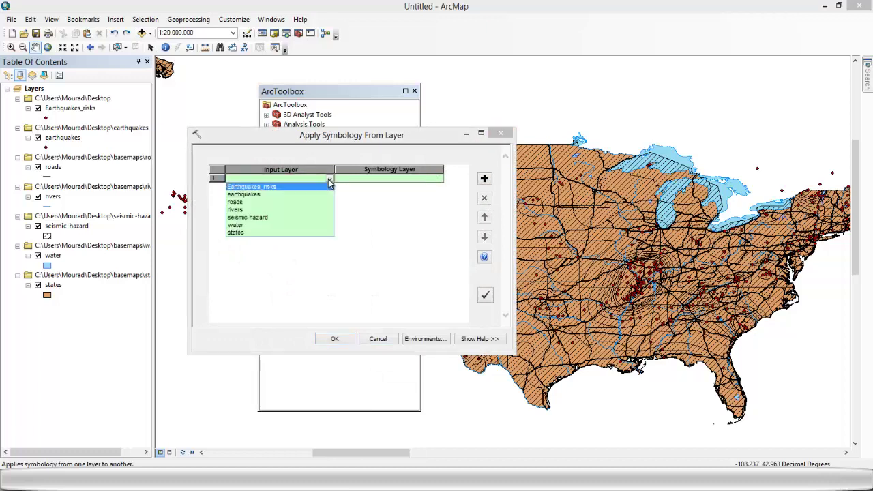
pyautogui.click(249, 218)
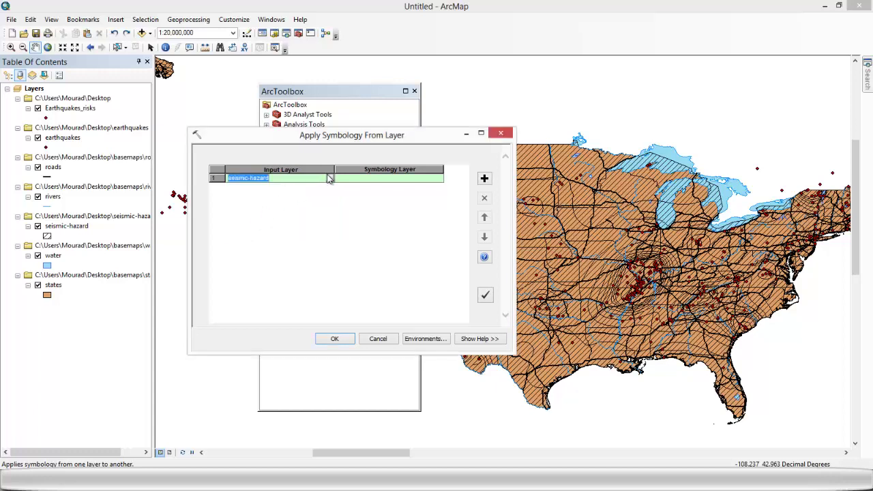
pyautogui.click(371, 178)
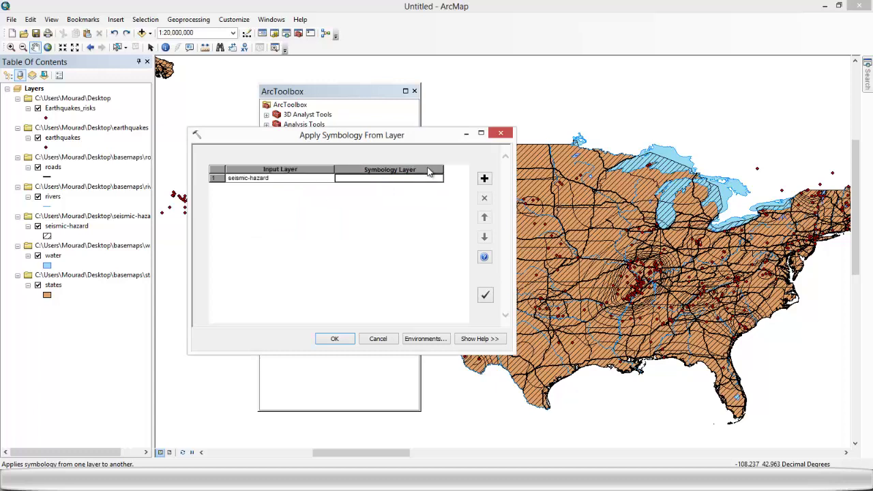
pyautogui.doubleClick(432, 180)
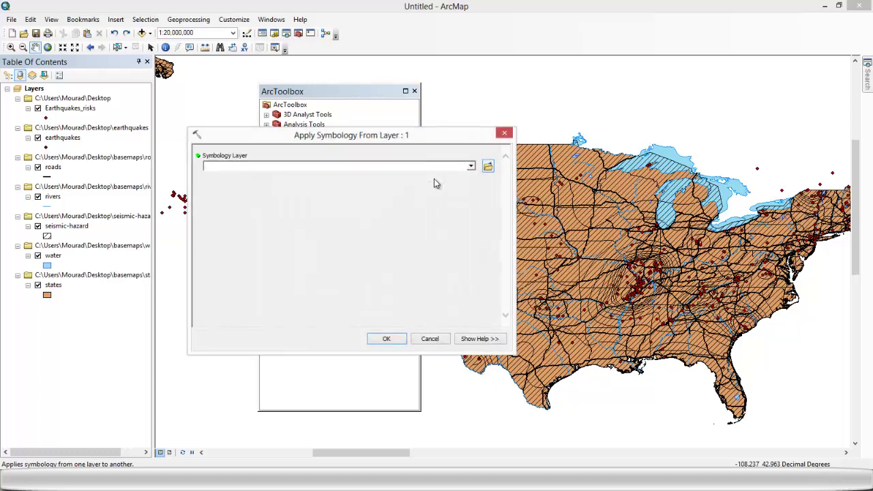
pyautogui.click(488, 168)
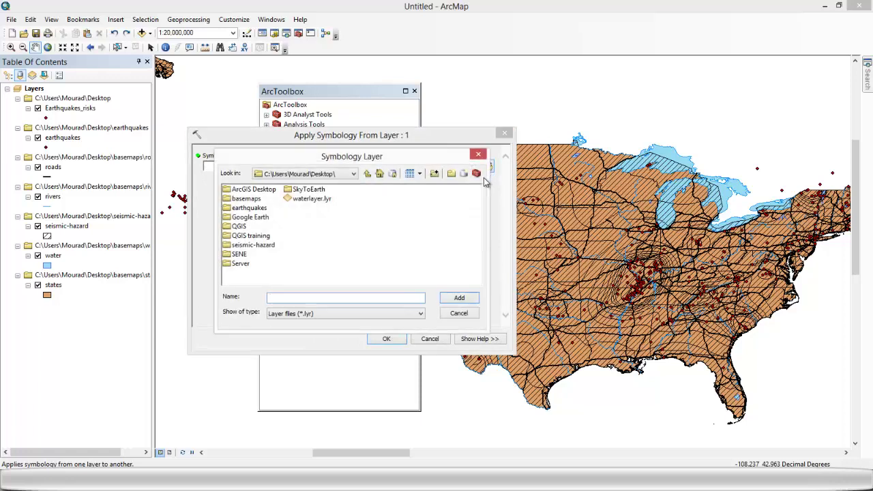
pyautogui.doubleClick(319, 199)
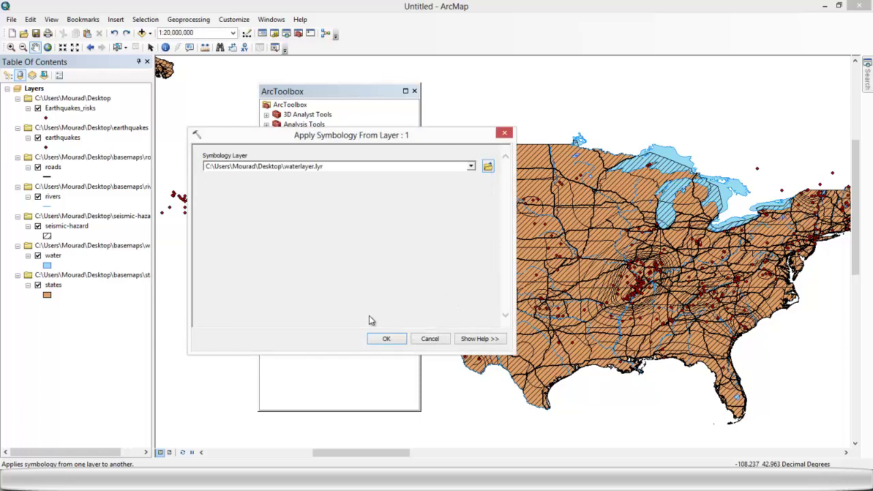
pyautogui.click(386, 339)
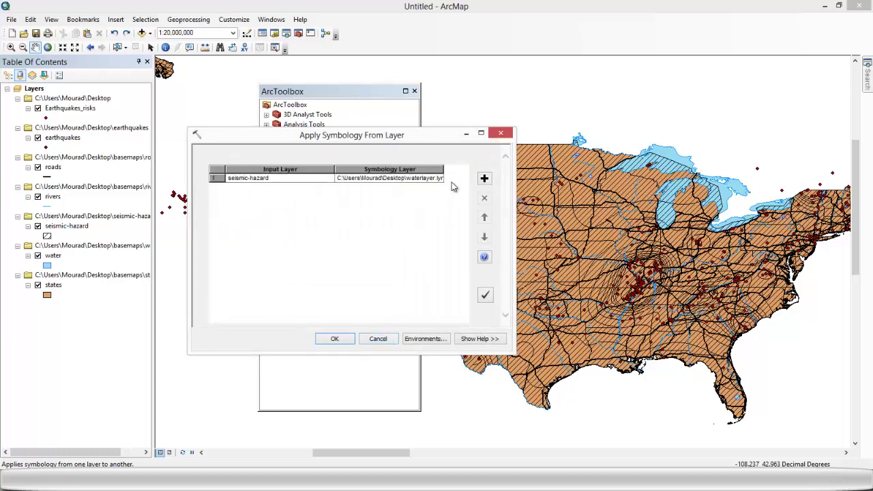
# Step: Add a second batch row pairing the states layer with waterlayer.lyr symbology
pyautogui.click(485, 178)
pyautogui.click(270, 188)
pyautogui.click(330, 189)
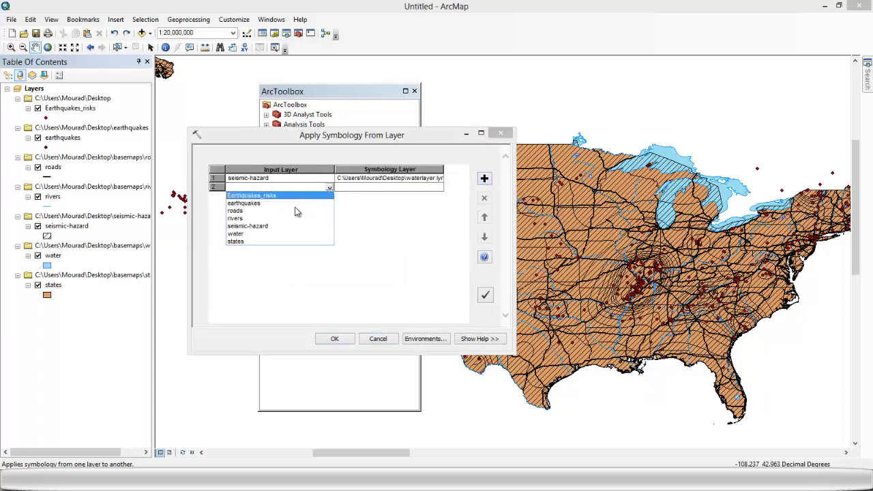
pyautogui.click(245, 242)
pyautogui.click(437, 188)
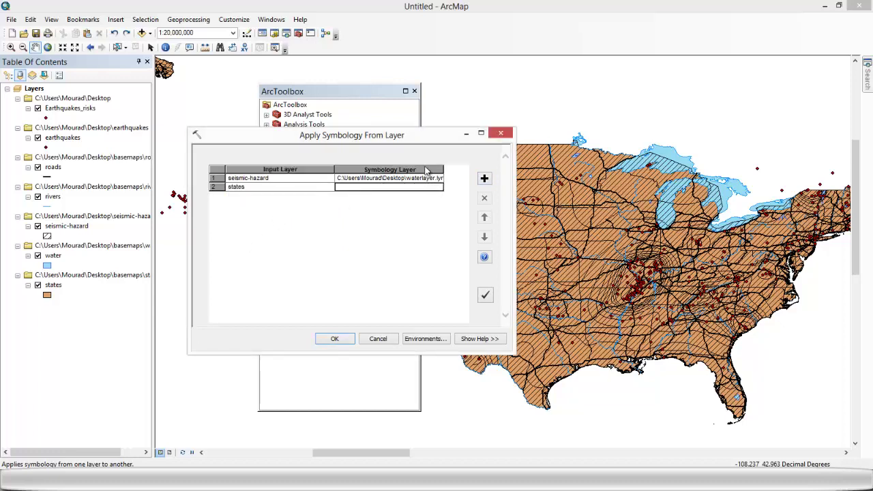
pyautogui.click(434, 188)
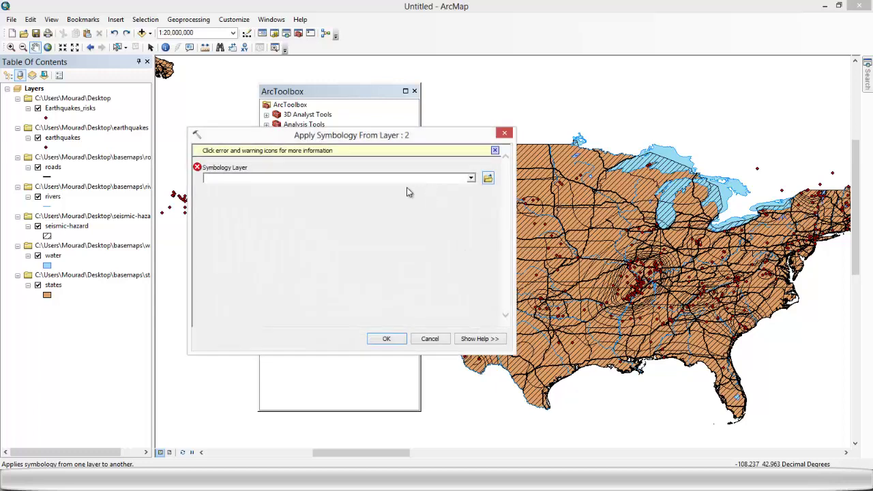
pyautogui.click(487, 178)
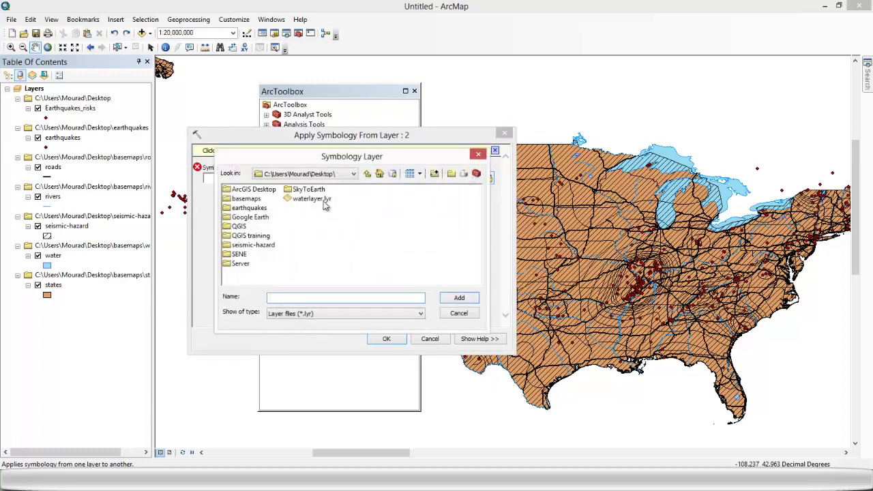
pyautogui.click(312, 198)
pyautogui.click(464, 298)
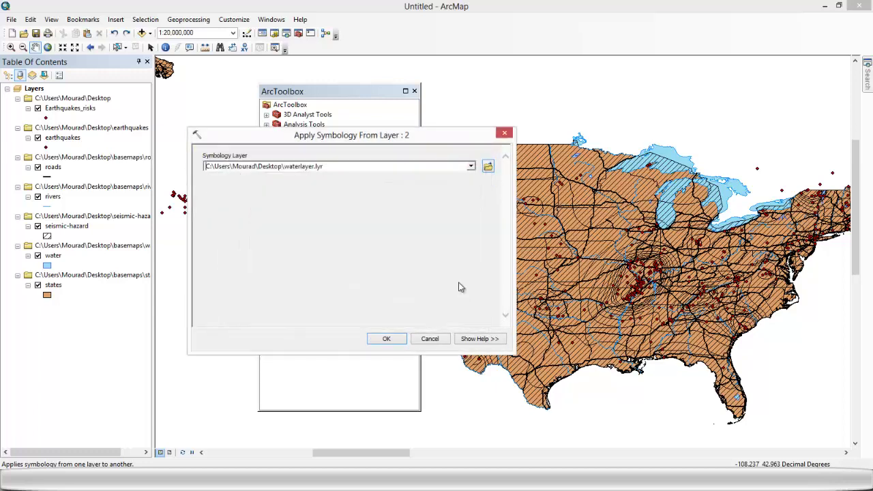
pyautogui.click(385, 339)
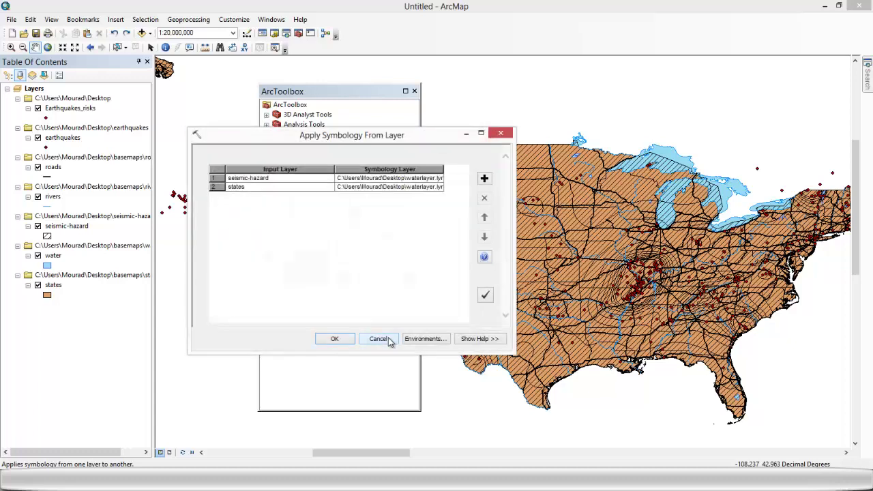
# Step: Run the batch job, dismiss the completion notice, and move the toolbox window right
pyautogui.click(334, 340)
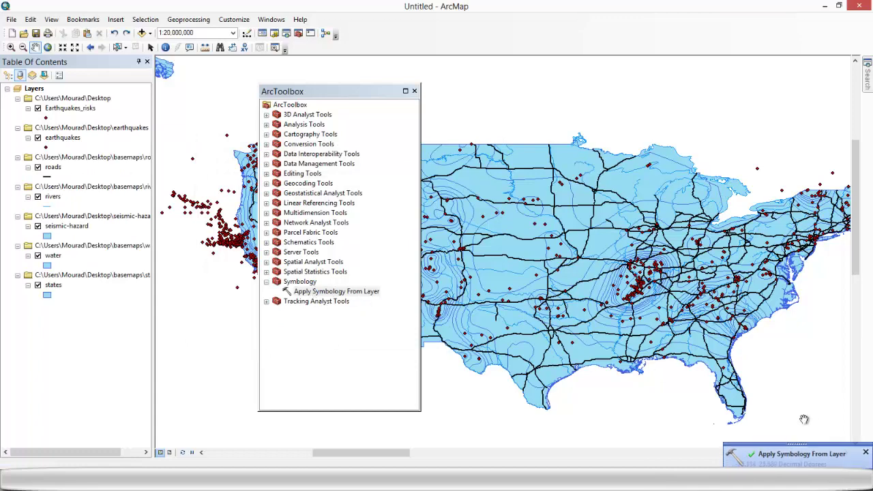
pyautogui.click(866, 453)
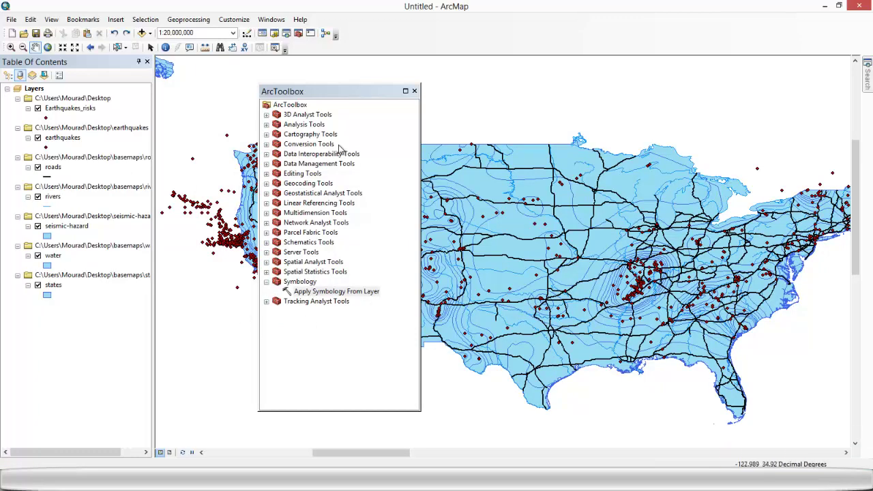
pyautogui.moveTo(330, 94); pyautogui.dragTo(794, 165)
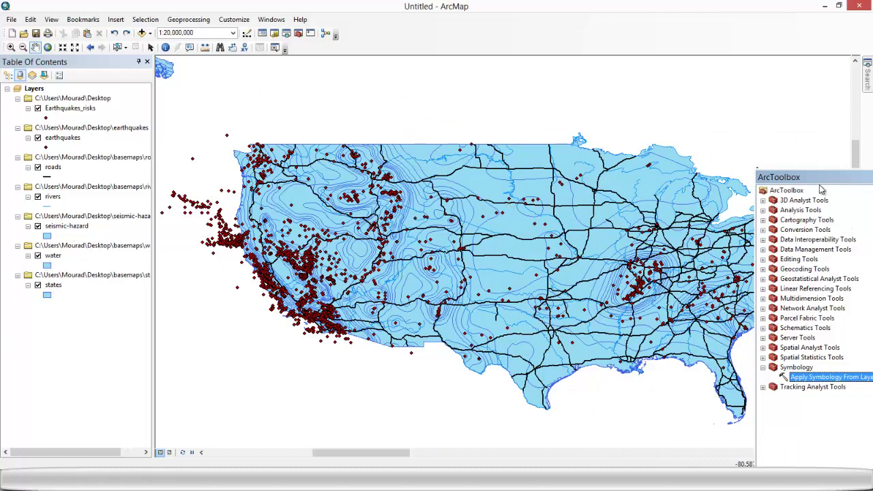
pyautogui.moveTo(821, 181); pyautogui.dragTo(727, 198)
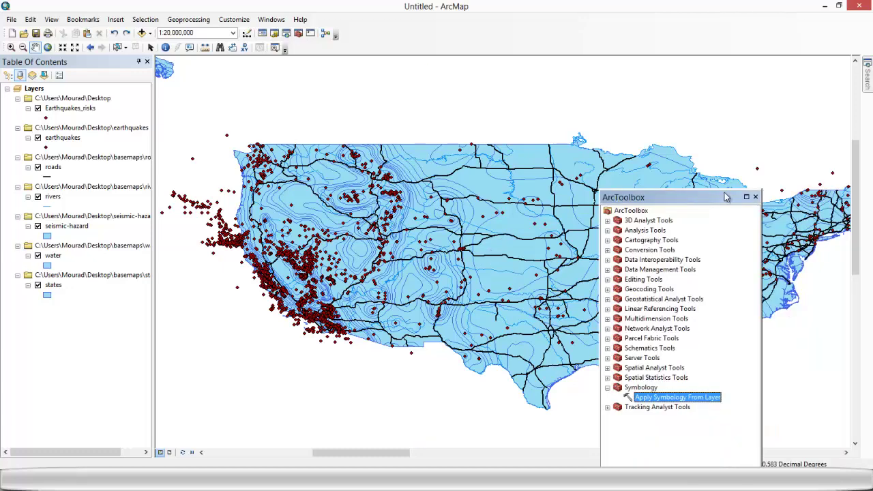
# Step: Close ArcToolbox, then pan and zoom to inspect the light-blue seismic-hazard and states layers
pyautogui.click(757, 200)
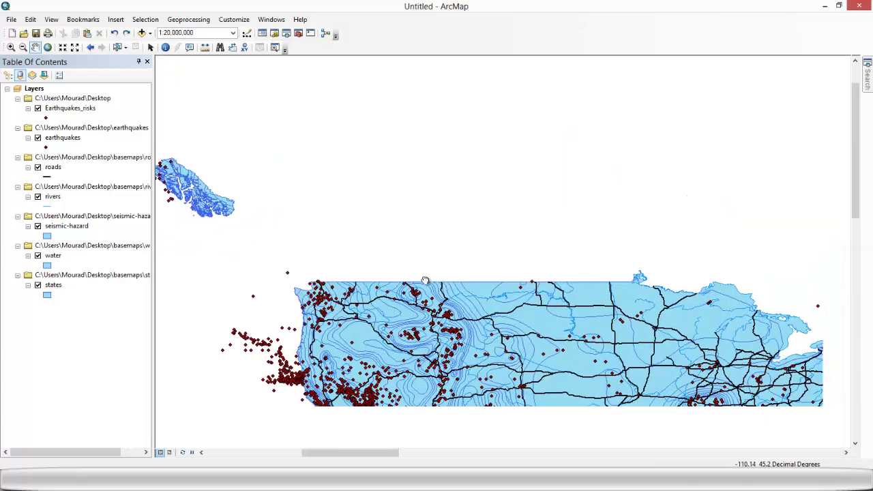
pyautogui.moveTo(431, 220); pyautogui.dragTo(404, 215)
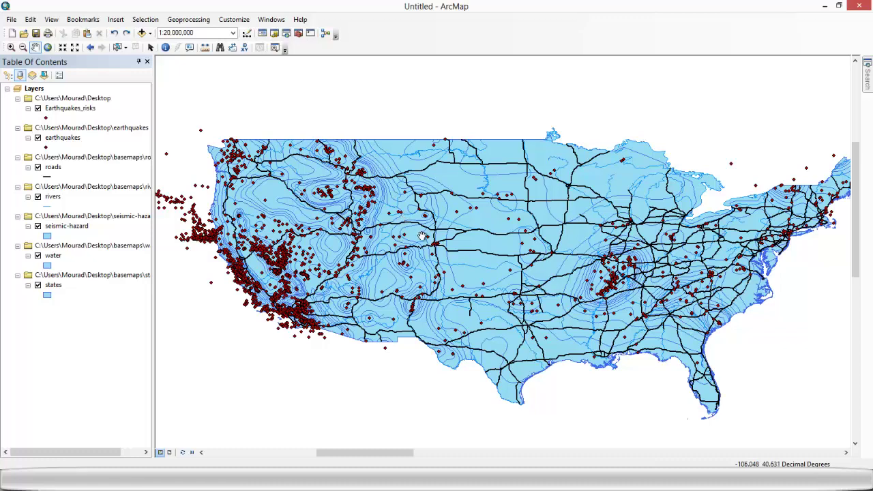
pyautogui.moveTo(415, 247); pyautogui.dragTo(396, 238)
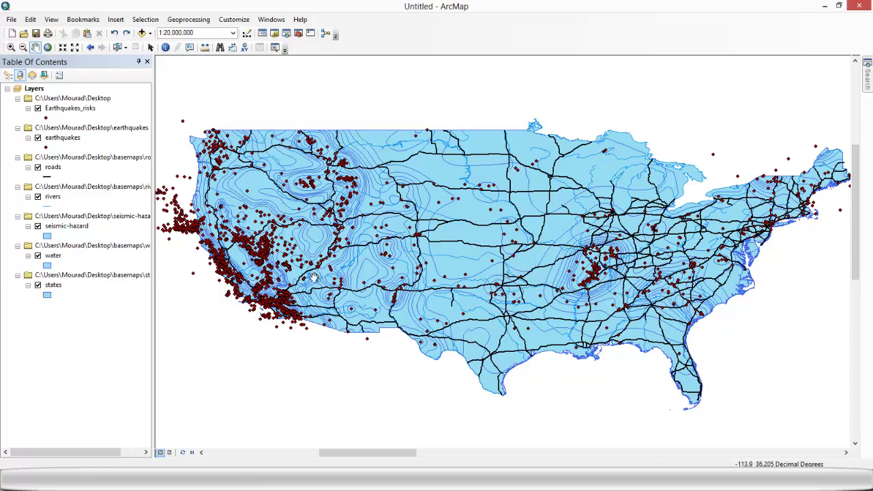
pyautogui.moveTo(253, 265); pyautogui.dragTo(317, 263)
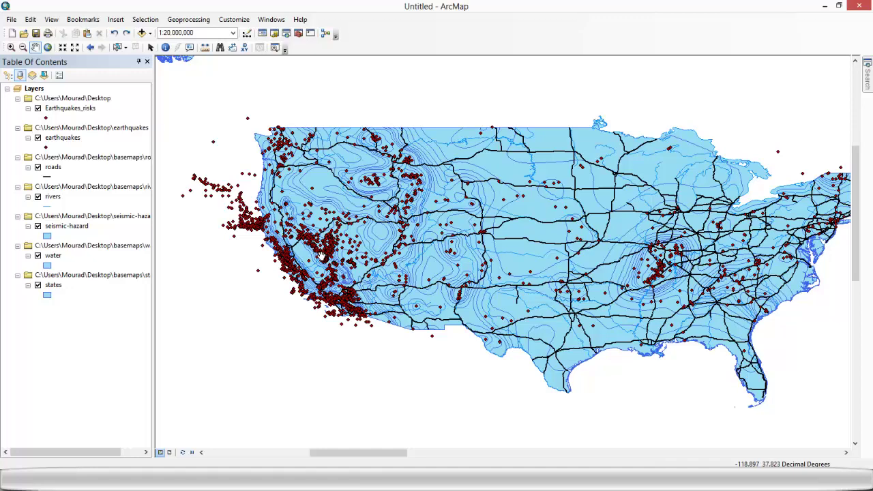
pyautogui.moveTo(327, 263); pyautogui.dragTo(281, 276)
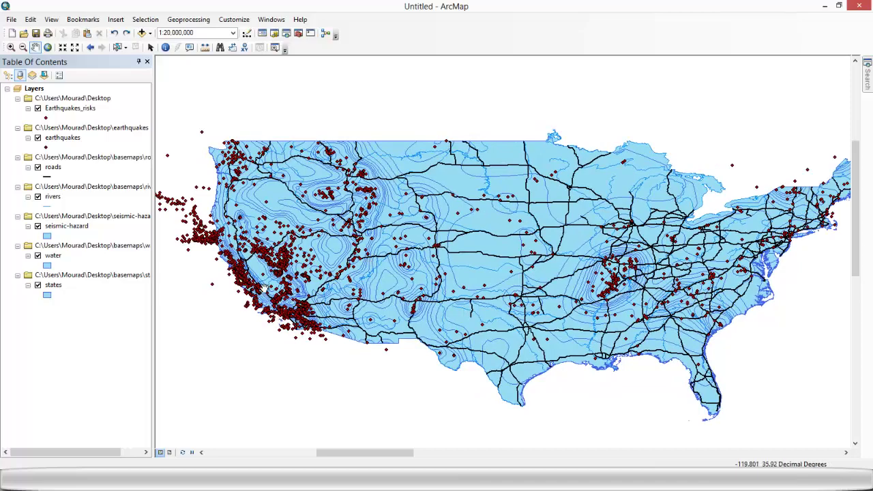
pyautogui.scroll(3, 293, 303)
pyautogui.scroll(-5, 292, 302)
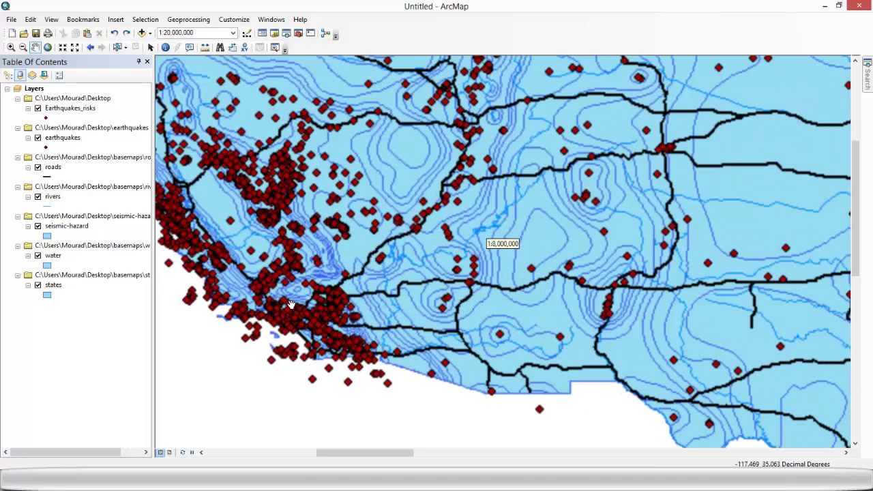
pyautogui.scroll(4, 388, 277)
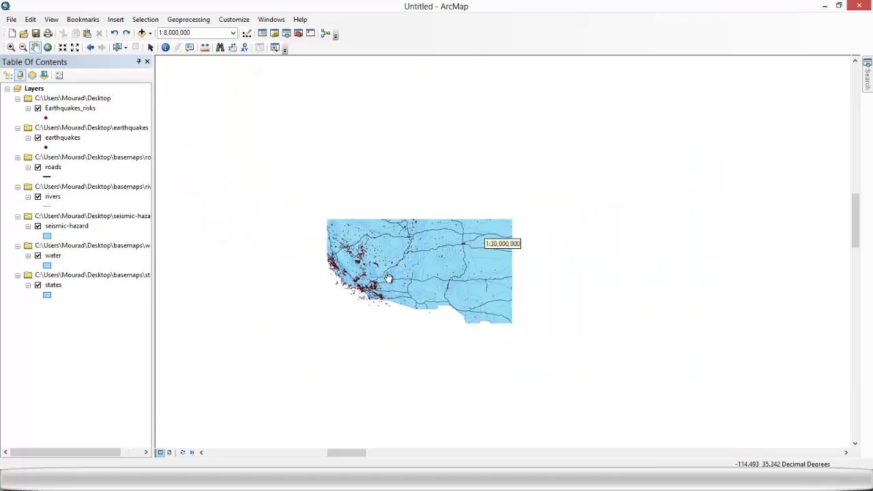
pyautogui.scroll(-1, 450, 254)
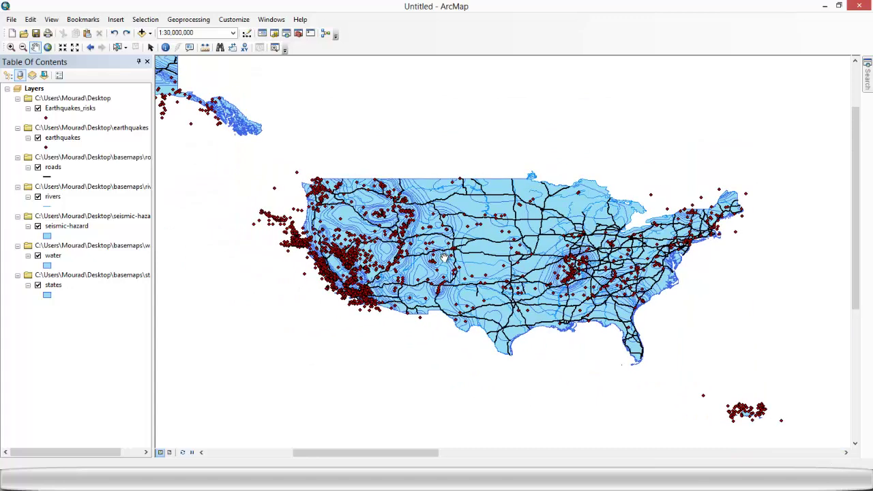